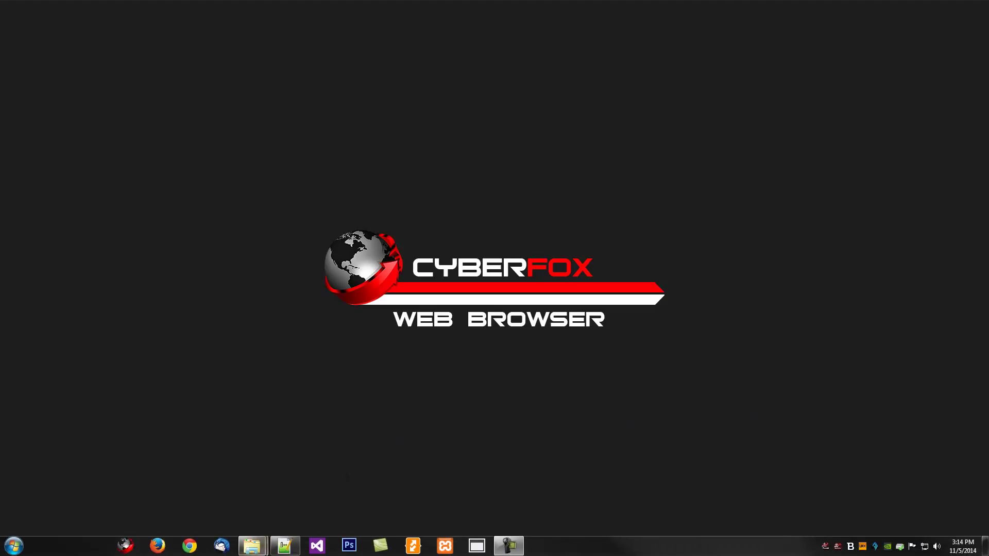
# Step: Paste CTRpreferences.txt into the browser folder of the Cyberfox-33.0.2 install
pyautogui.moveTo(252, 545)
pyautogui.click(300, 484)
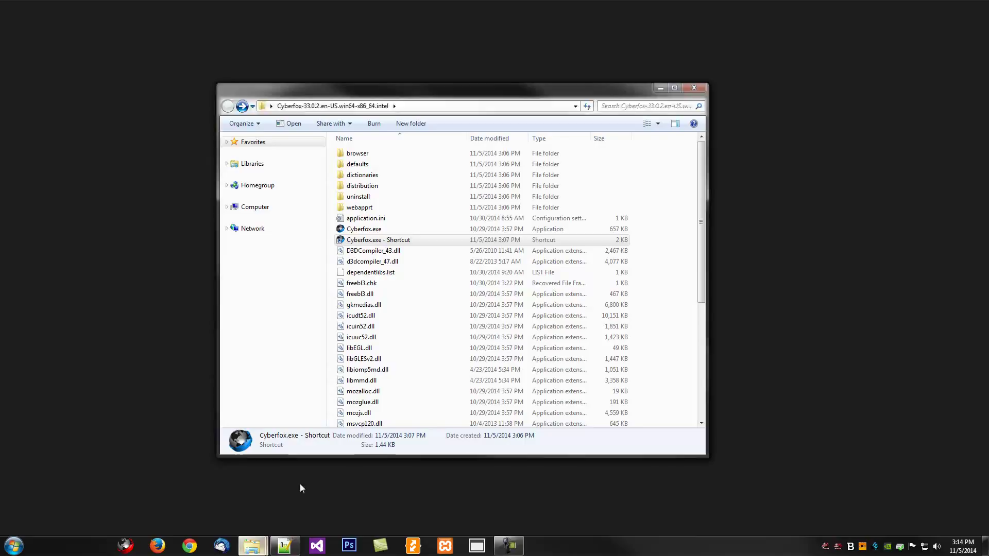
pyautogui.moveTo(426, 95); pyautogui.dragTo(442, 95)
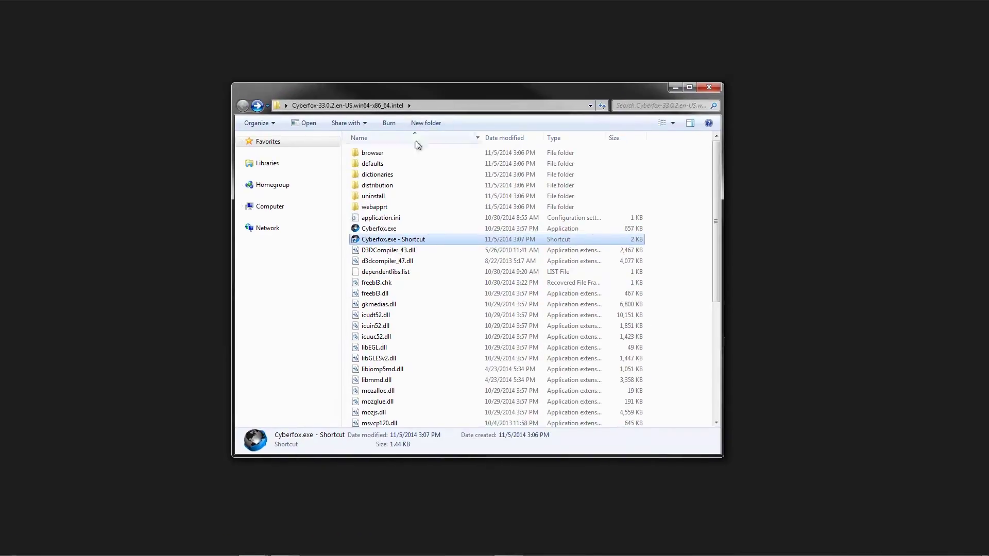
pyautogui.doubleClick(373, 153)
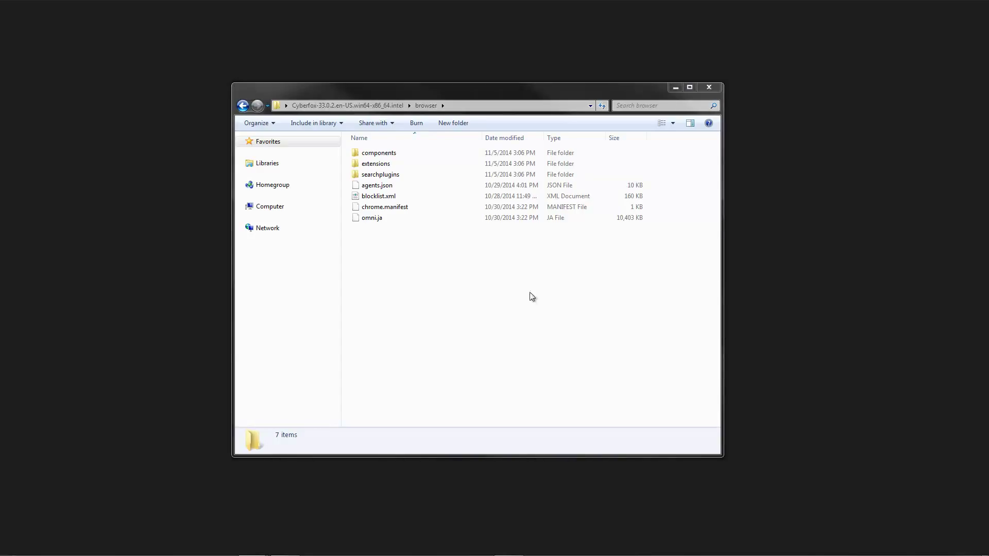
pyautogui.rightClick(437, 298)
pyautogui.click(483, 370)
pyautogui.click(491, 312)
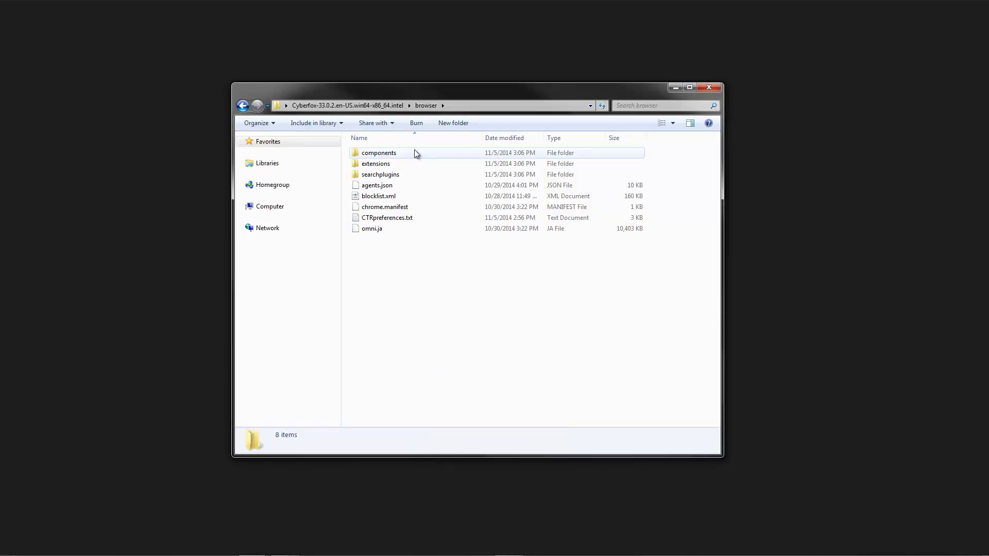
# Step: Recheck the browser folder, then return to the Cyberfox-33.0.2 install folder
pyautogui.moveTo(453, 97); pyautogui.dragTo(401, 92)
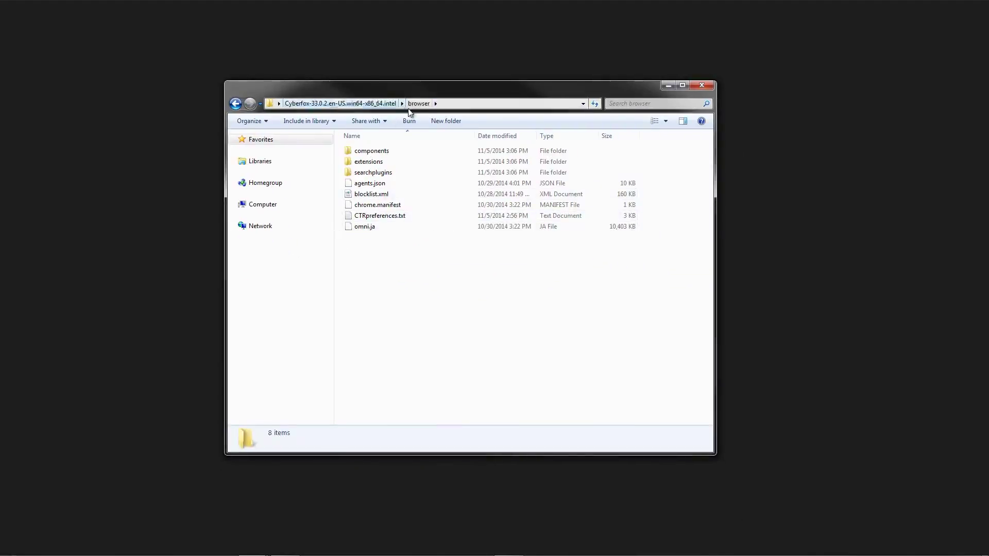
pyautogui.click(337, 103)
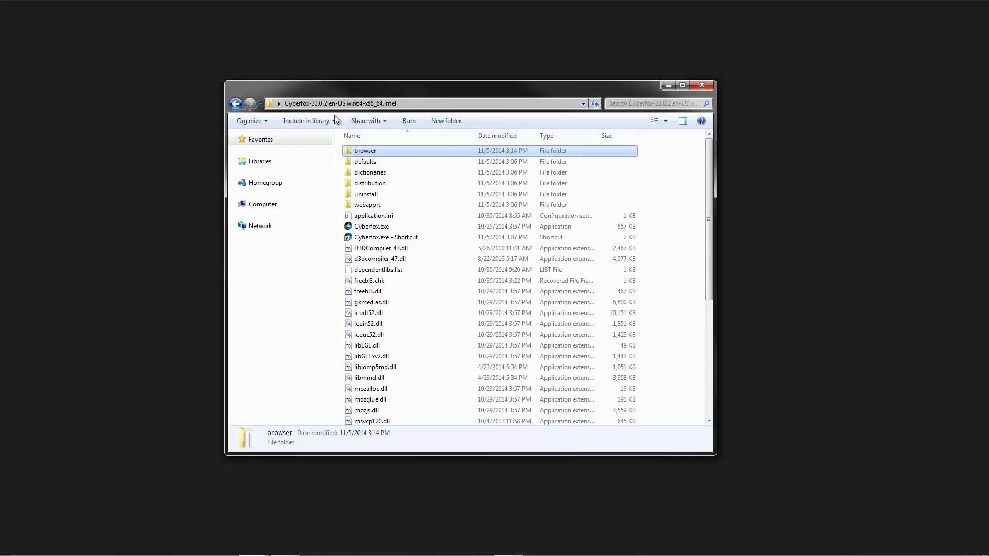
pyautogui.doubleClick(360, 151)
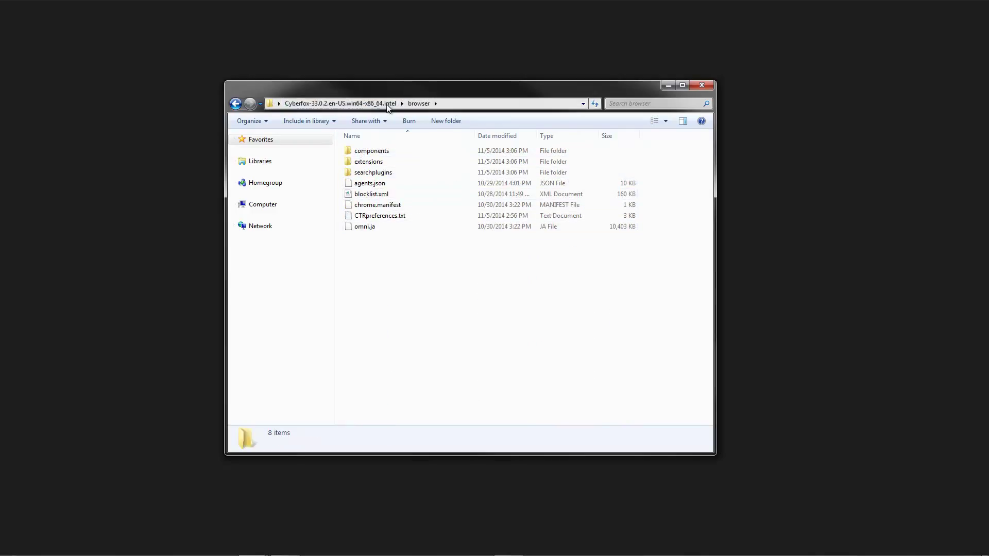
pyautogui.click(369, 104)
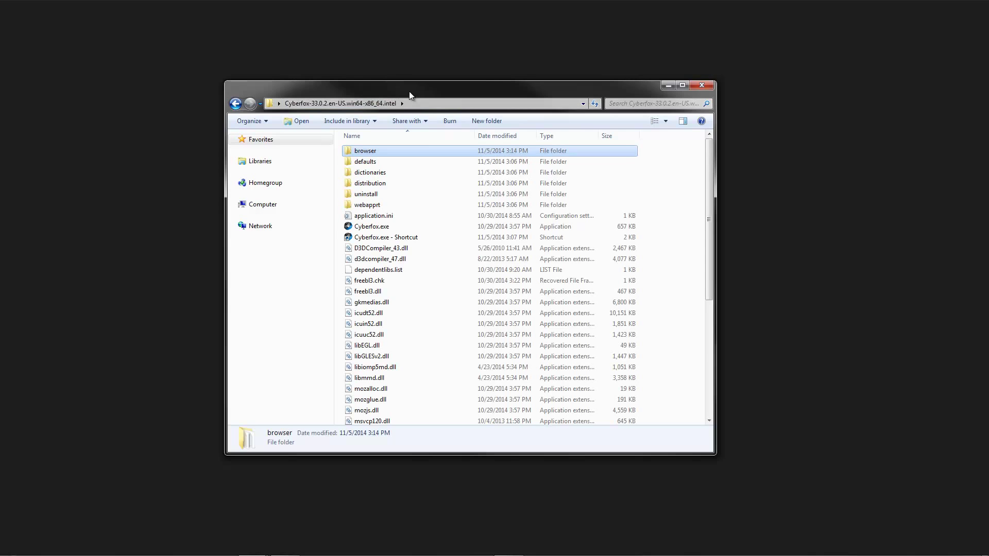
# Step: Launch Cyberfox.exe, turning off the default-browser check and declining to make it default
pyautogui.doubleClick(403, 238)
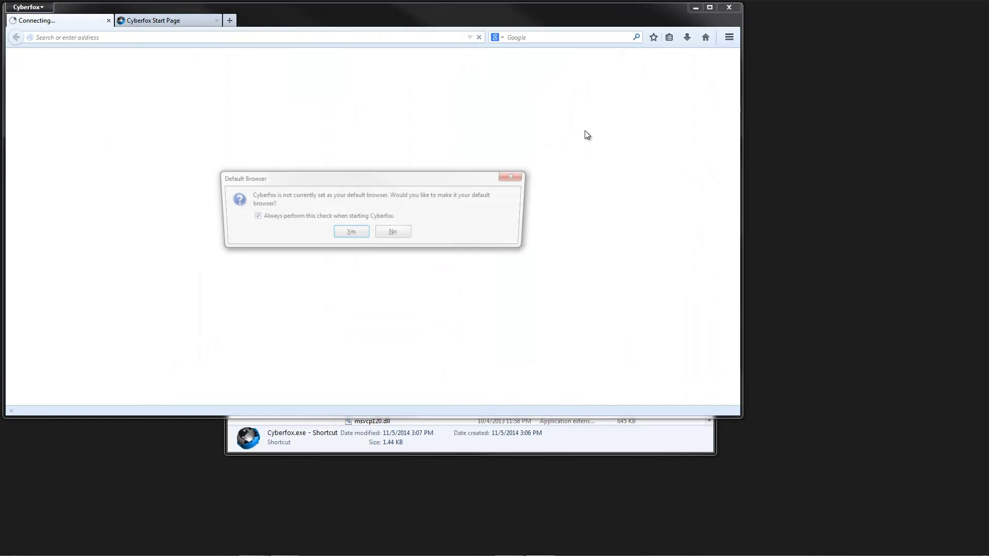
pyautogui.click(296, 218)
pyautogui.click(394, 234)
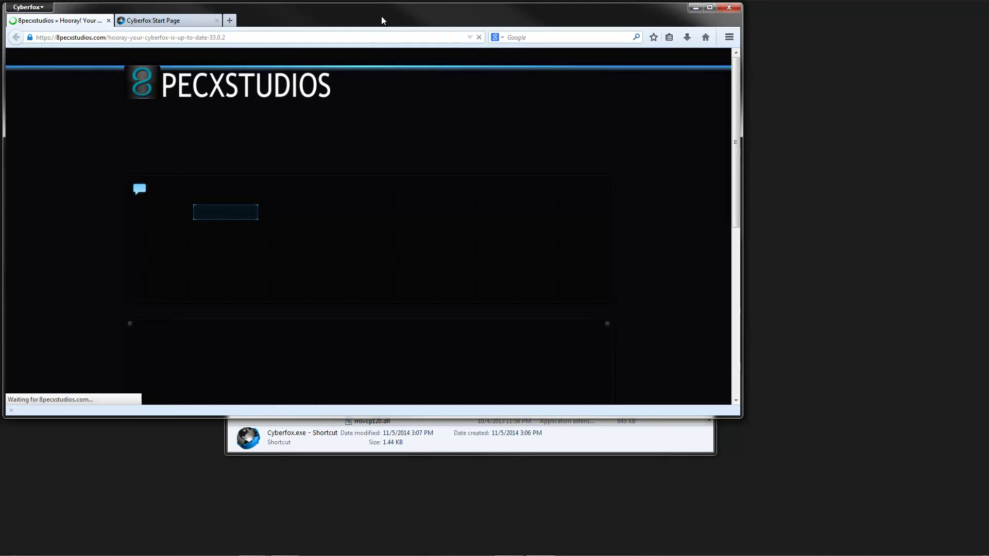
pyautogui.moveTo(381, 17); pyautogui.dragTo(477, 60)
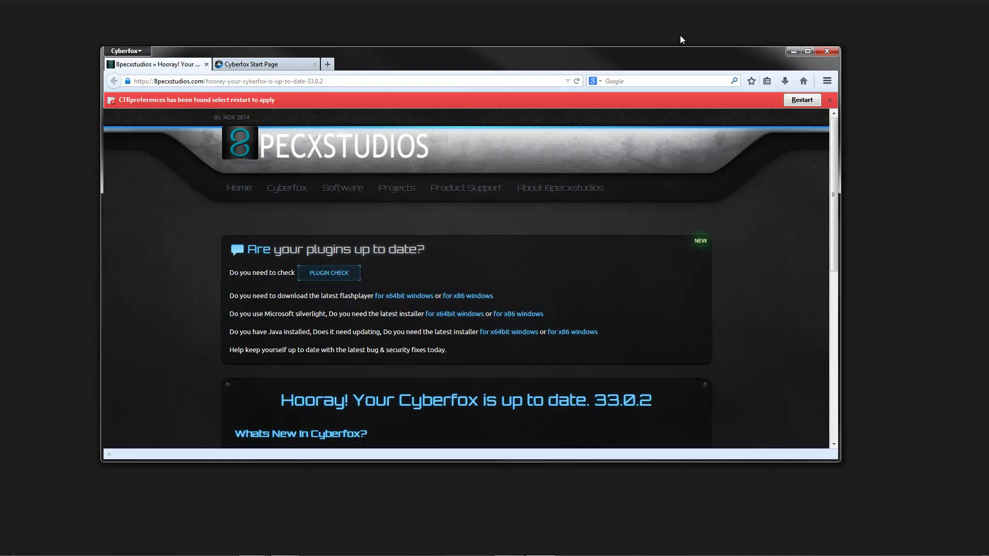
# Step: Restart Cyberfox from the red CTRpreferences notice and maximize the restarted window
pyautogui.click(804, 100)
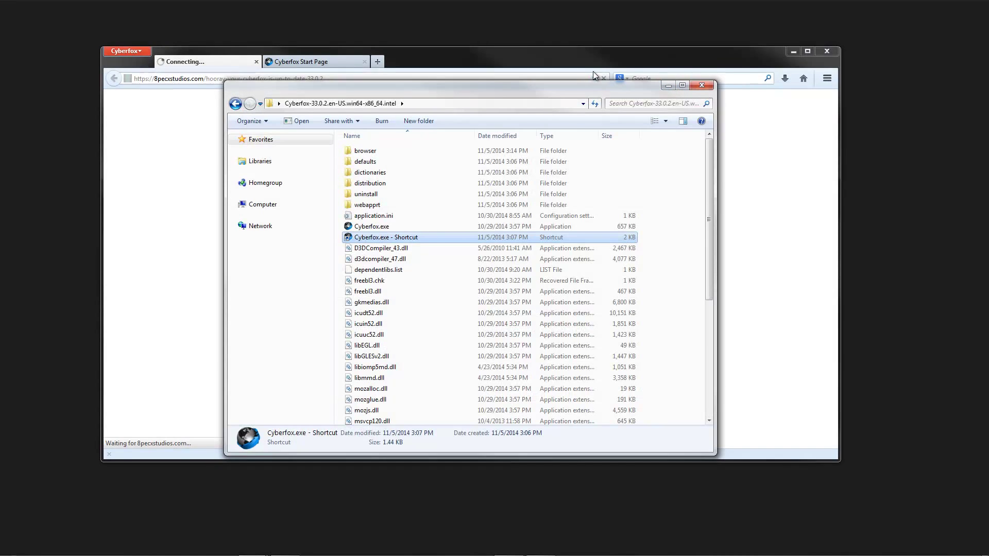
pyautogui.click(592, 71)
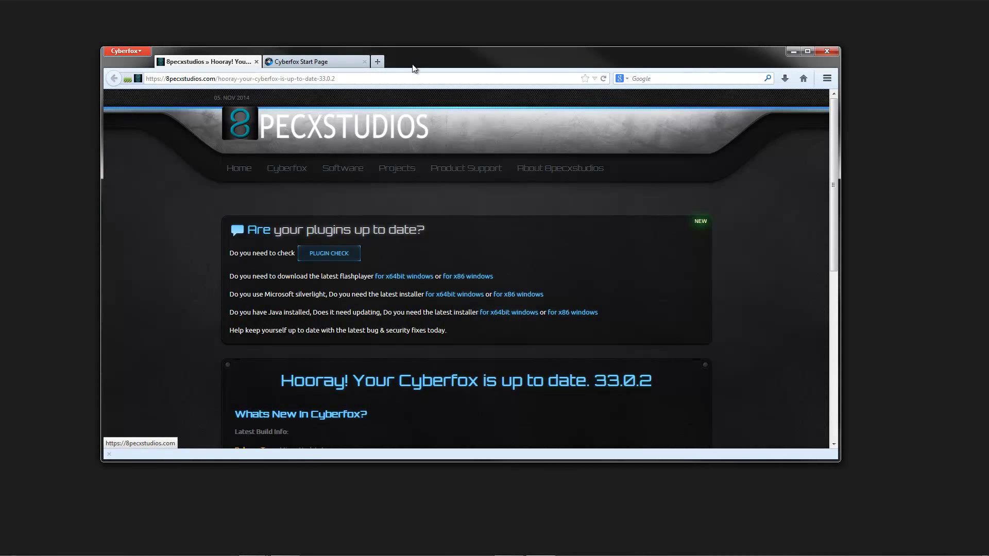
pyautogui.moveTo(403, 57); pyautogui.dragTo(432, 2)
pyautogui.click(19, 6)
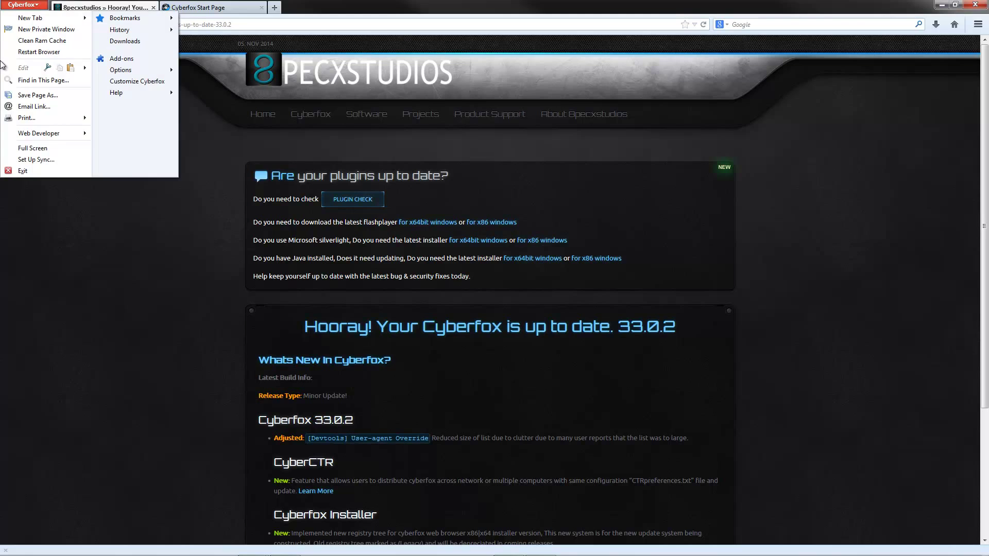
pyautogui.click(239, 147)
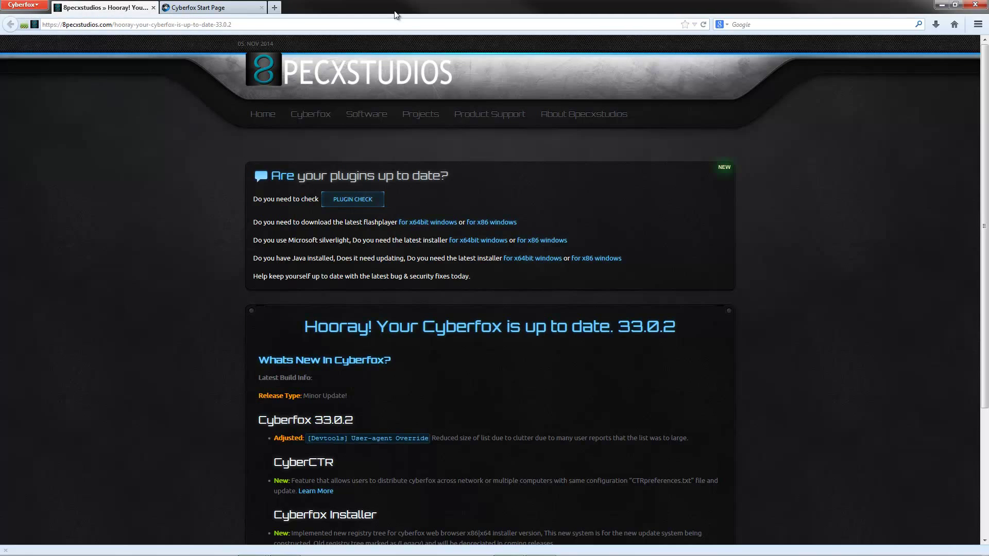
pyautogui.moveTo(397, 11); pyautogui.dragTo(414, 1)
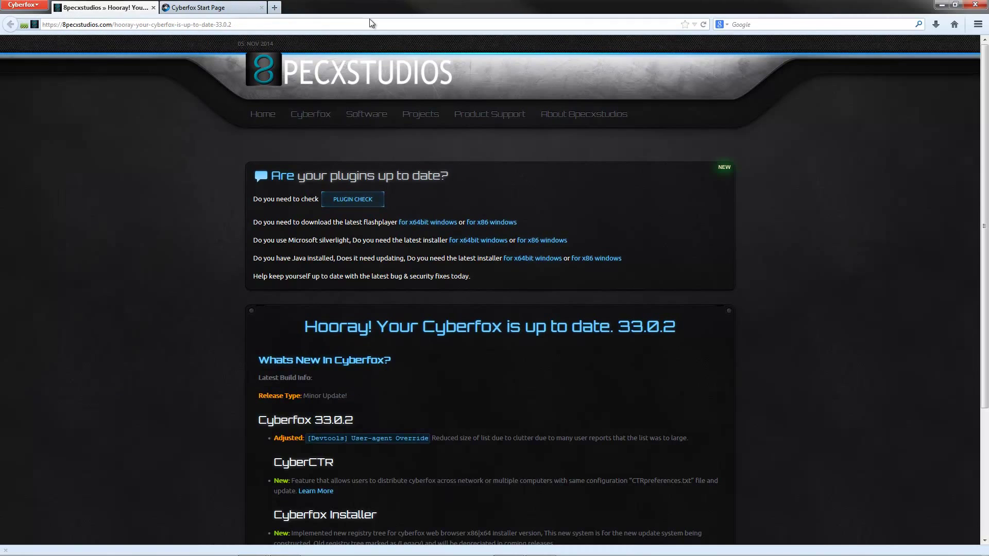
# Step: Check the page's security details, then restore the window and close Cyberfox
pyautogui.click(25, 25)
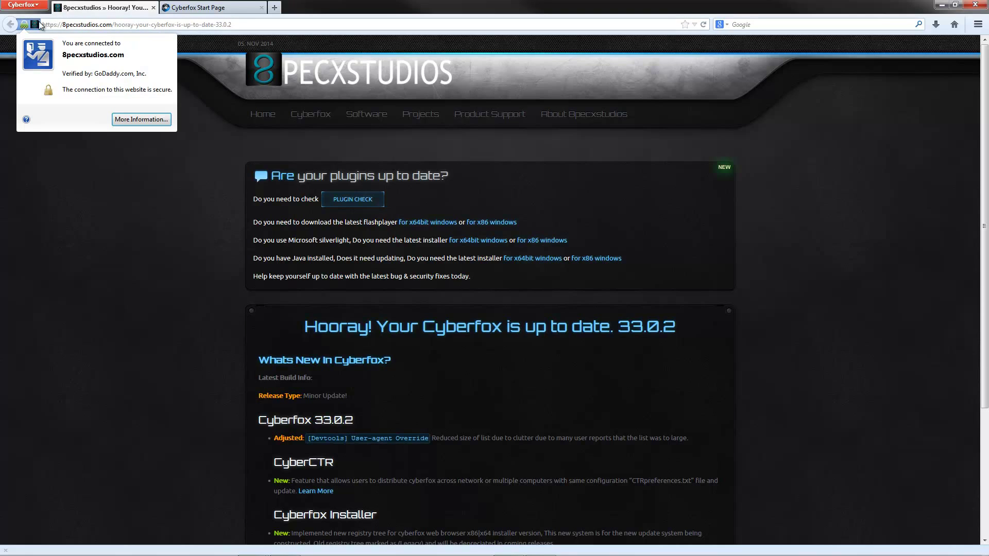
pyautogui.click(139, 203)
pyautogui.moveTo(404, 5); pyautogui.dragTo(502, 79)
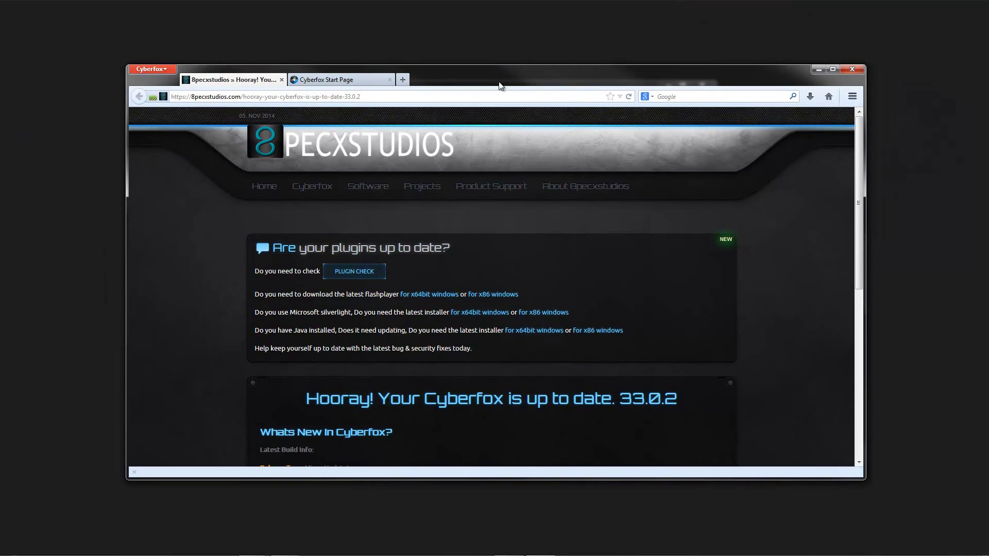
pyautogui.click(852, 70)
# Step: Confirm closing both tabs, then relaunch Cyberfox.exe from the install folder
pyautogui.click(471, 296)
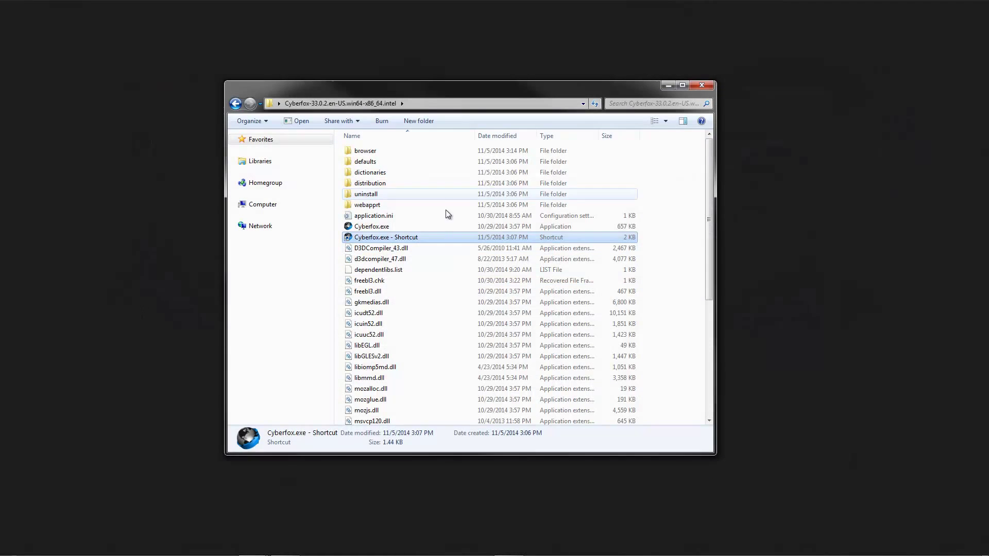
pyautogui.doubleClick(376, 151)
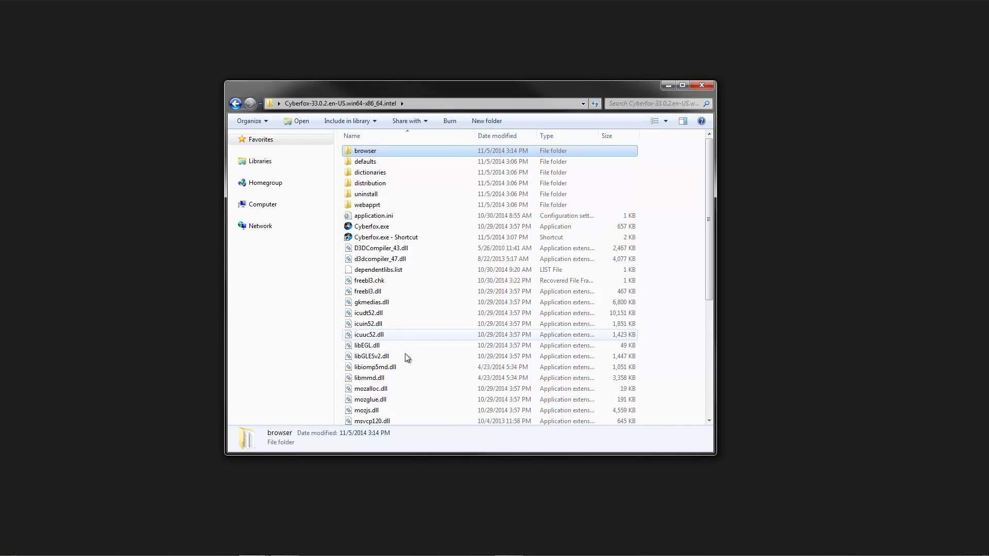
pyautogui.doubleClick(410, 237)
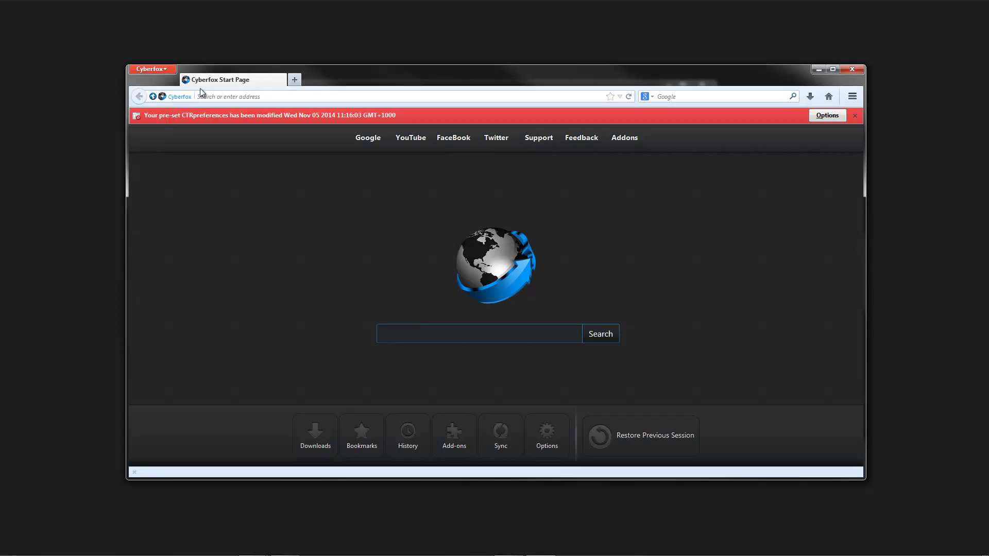
# Step: Use the notice's Options > Restart Browser to apply the modified CTRpreferences preset
pyautogui.moveTo(372, 75)
pyautogui.mouseDown()
pyautogui.moveTo(358, 62)
pyautogui.moveTo(378, 91)
pyautogui.mouseUp()
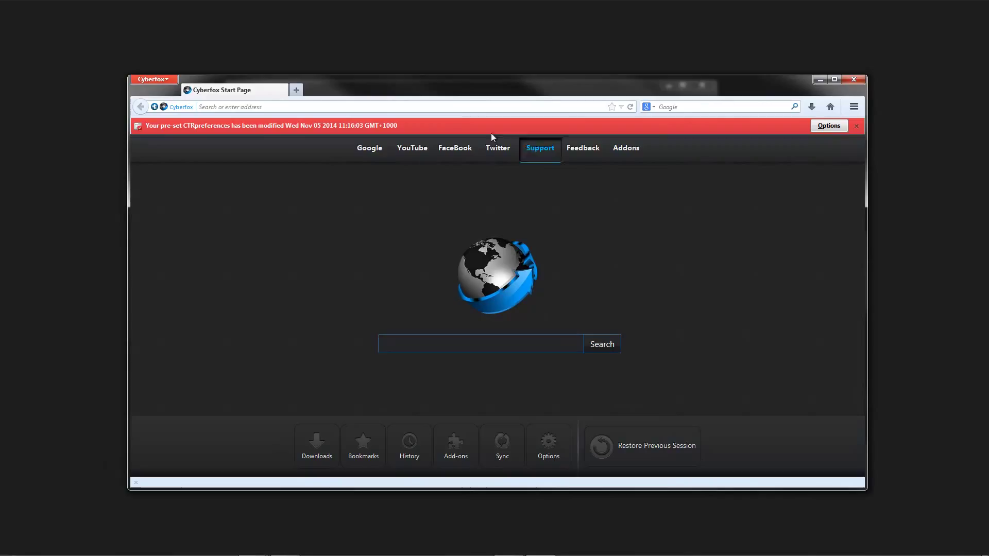
pyautogui.click(829, 125)
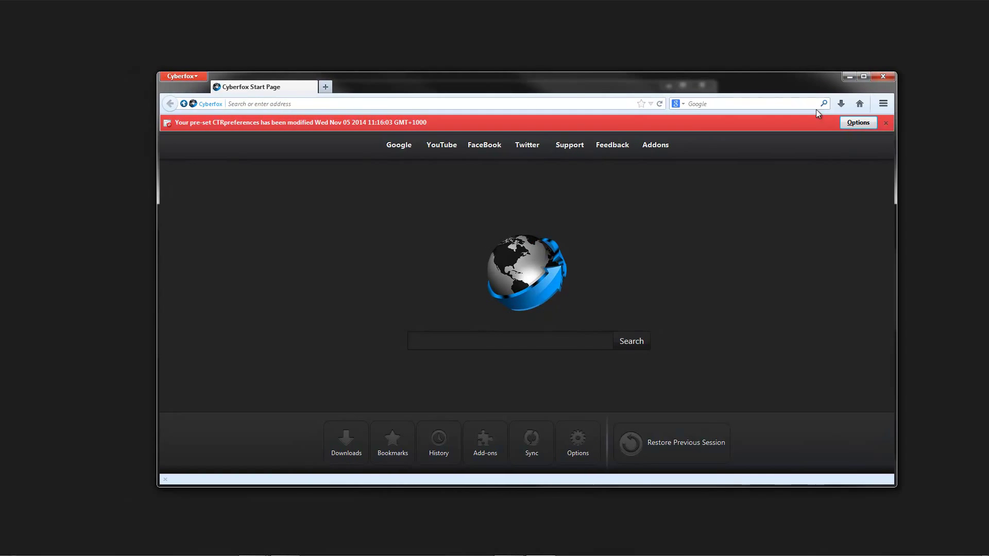
pyautogui.click(858, 122)
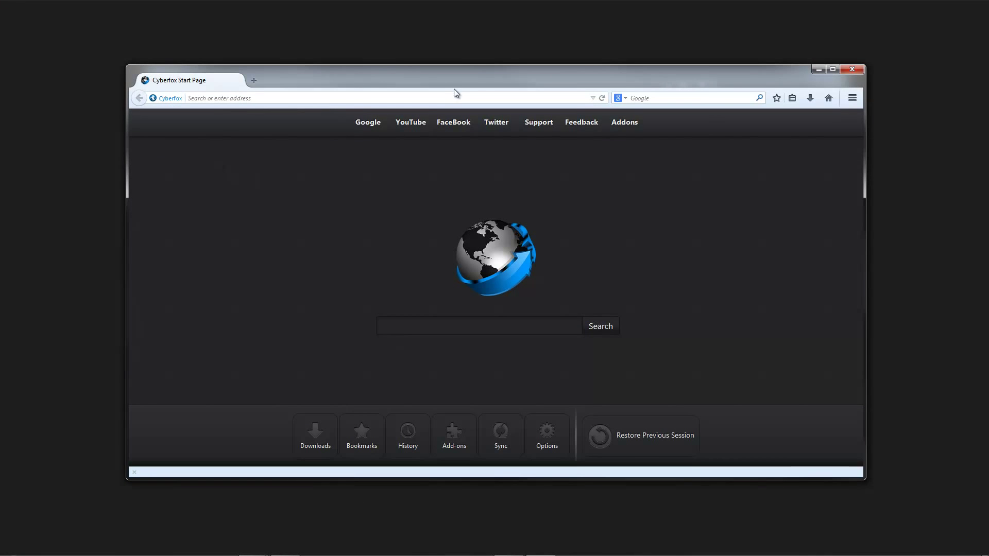
# Step: Close Cyberfox and relaunch it from the Cyberfox.exe shortcut
pyautogui.moveTo(523, 76)
pyautogui.mouseDown()
pyautogui.moveTo(560, 70)
pyautogui.moveTo(514, 65)
pyautogui.mouseUp()
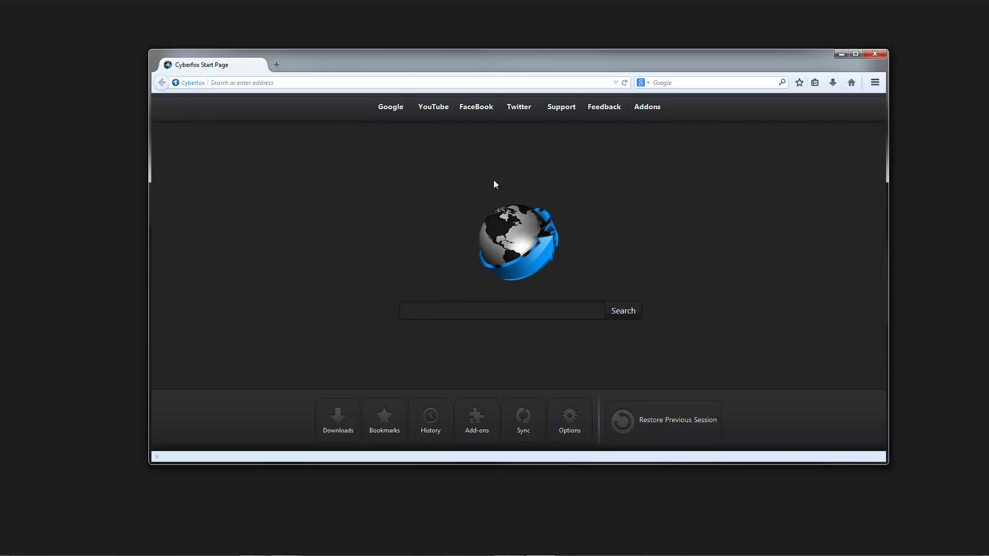
pyautogui.moveTo(359, 58); pyautogui.dragTo(361, 62)
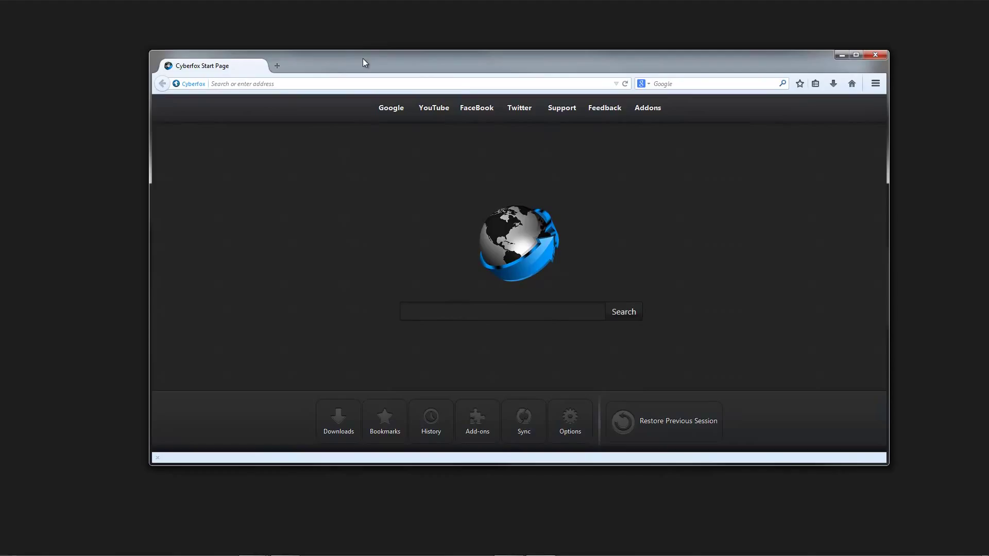
pyautogui.click(875, 54)
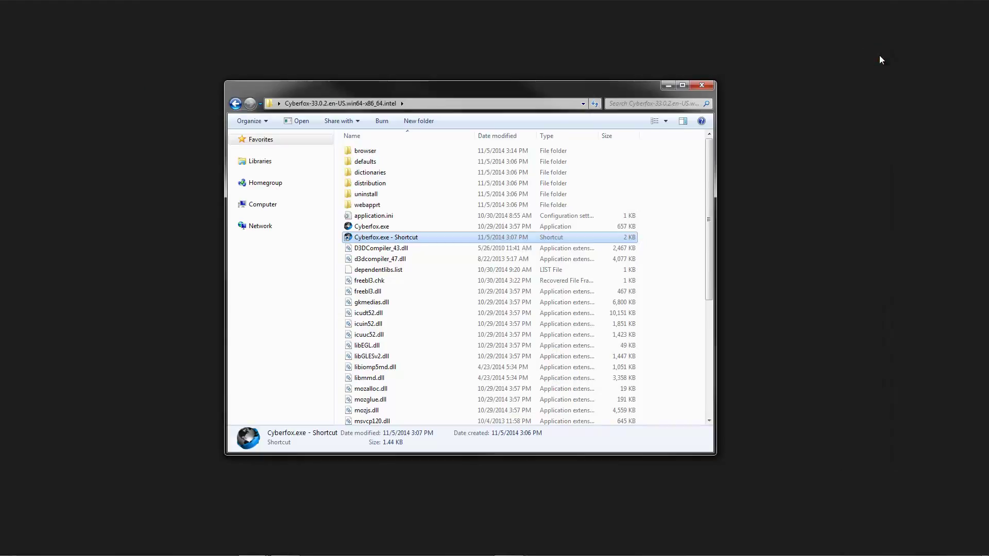
pyautogui.doubleClick(398, 238)
pyautogui.moveTo(332, 64); pyautogui.dragTo(354, 70)
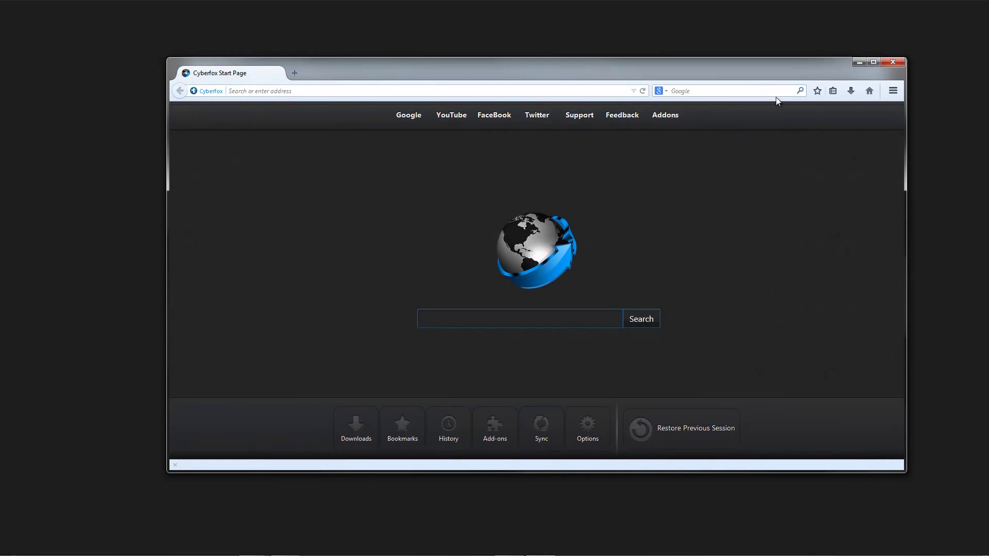
# Step: Open Customize Cyberfox from the tab strip menu and show its Application button page
pyautogui.rightClick(351, 77)
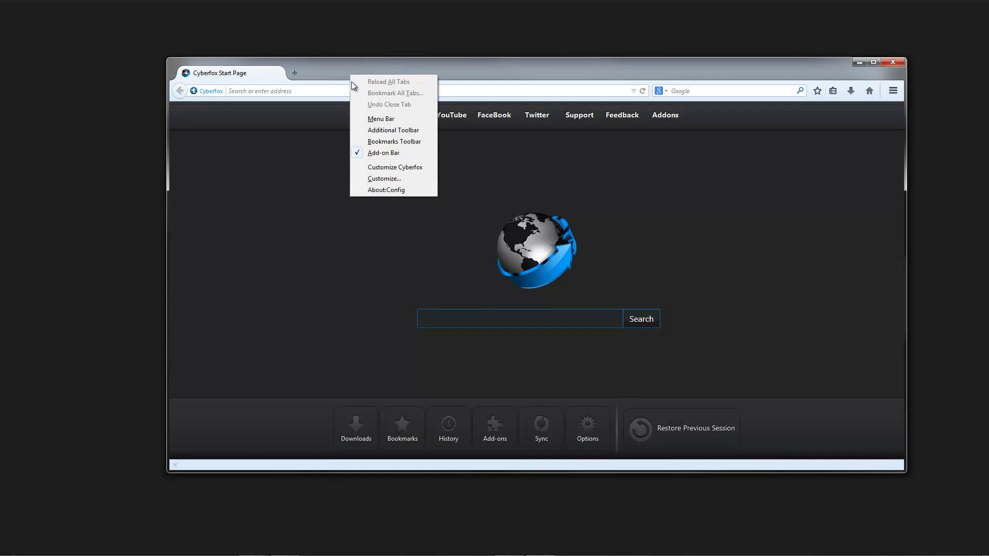
pyautogui.click(381, 168)
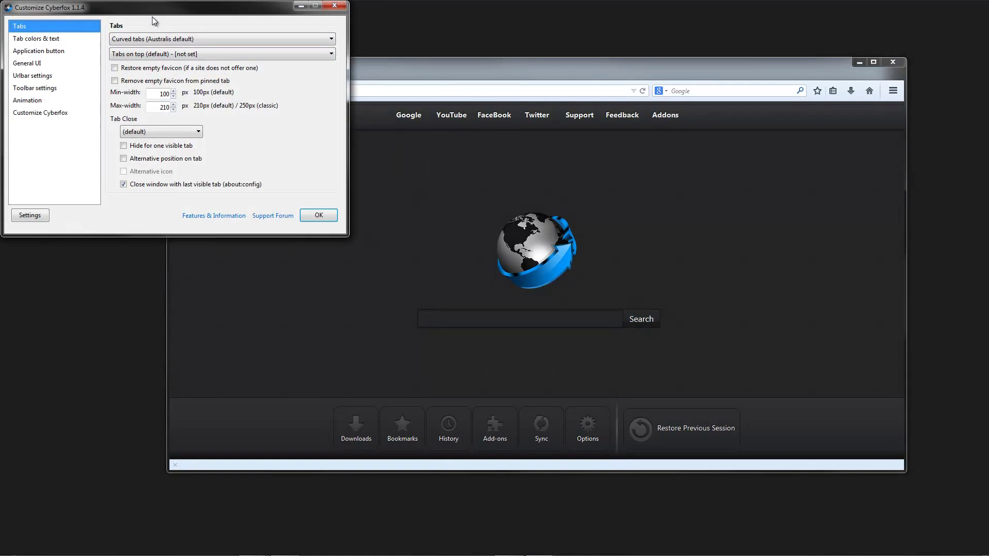
pyautogui.moveTo(157, 13); pyautogui.dragTo(479, 155)
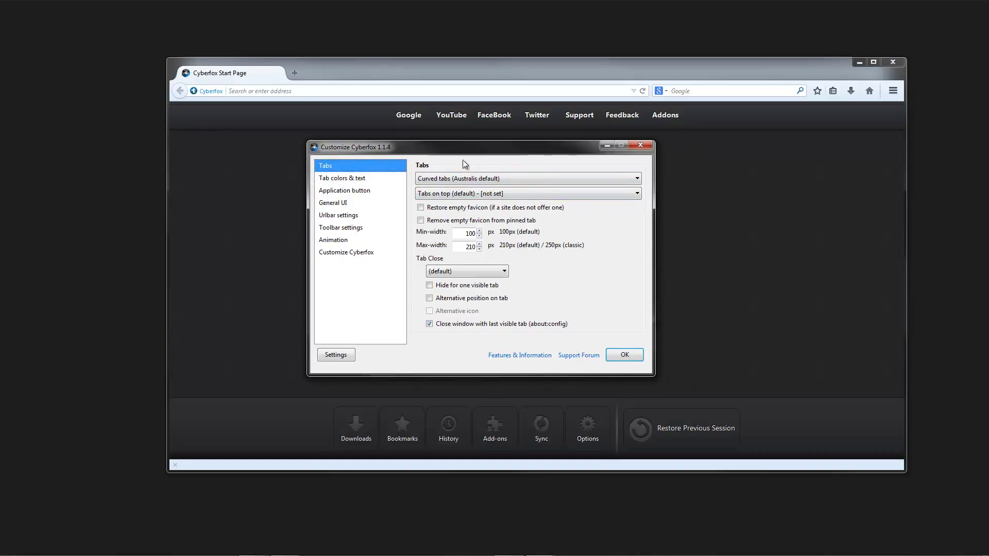
pyautogui.click(357, 181)
pyautogui.click(337, 191)
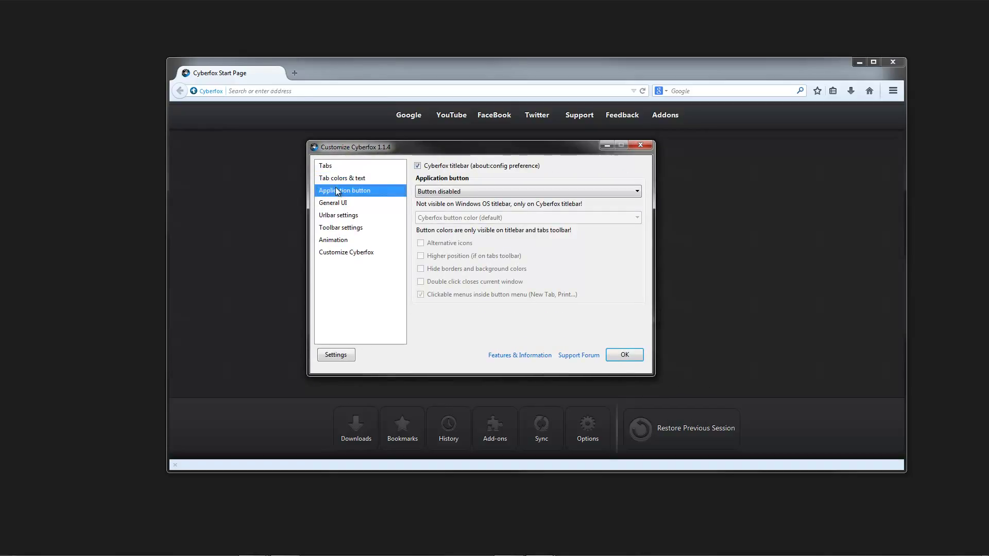
# Step: Put the application button on the toolbar, keep the Cyberfox titlebar enabled, and apply
pyautogui.click(439, 192)
pyautogui.click(437, 218)
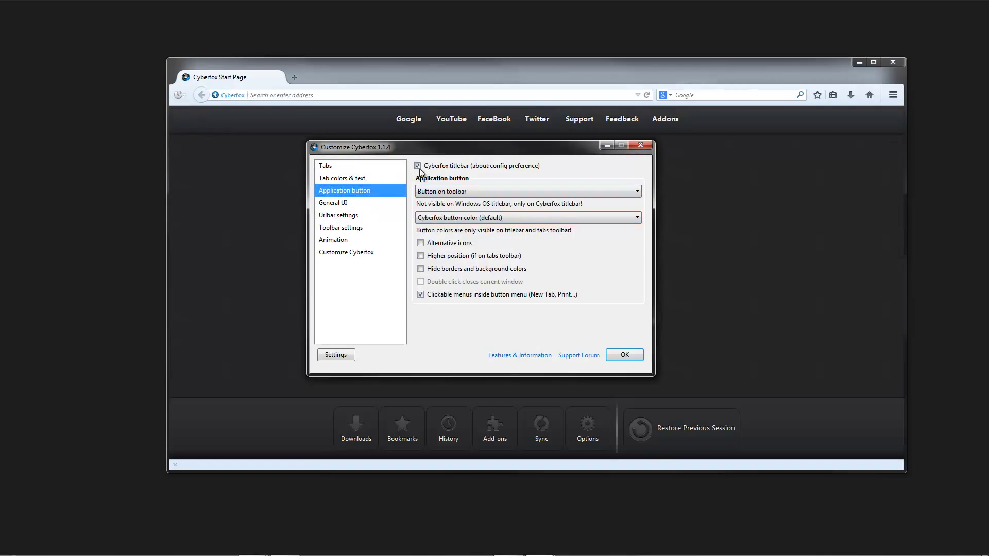
pyautogui.click(418, 167)
pyautogui.click(419, 167)
pyautogui.click(625, 354)
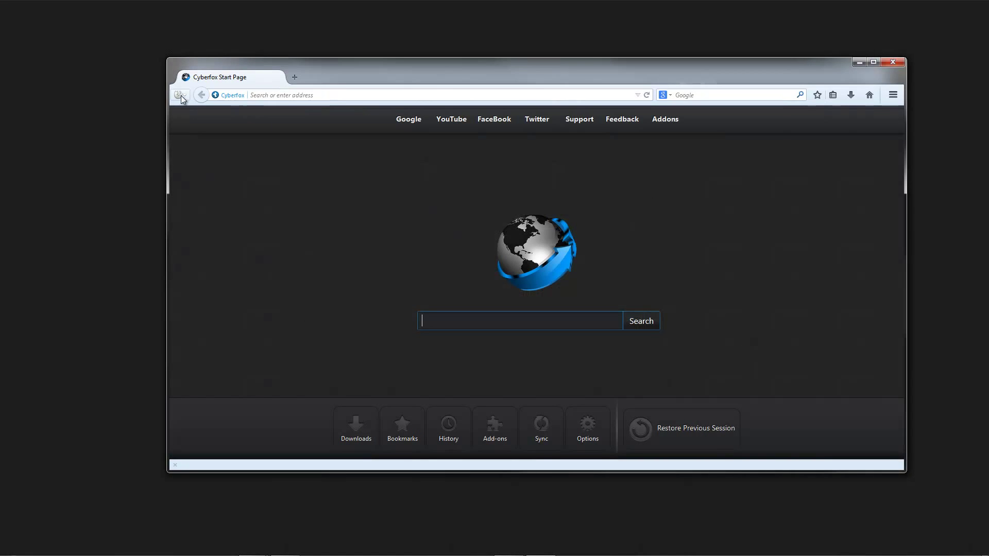
# Step: Reopen Customize Cyberfox and set placement to 'Button on [Cyberfox] titlebar'
pyautogui.click(181, 97)
pyautogui.click(304, 170)
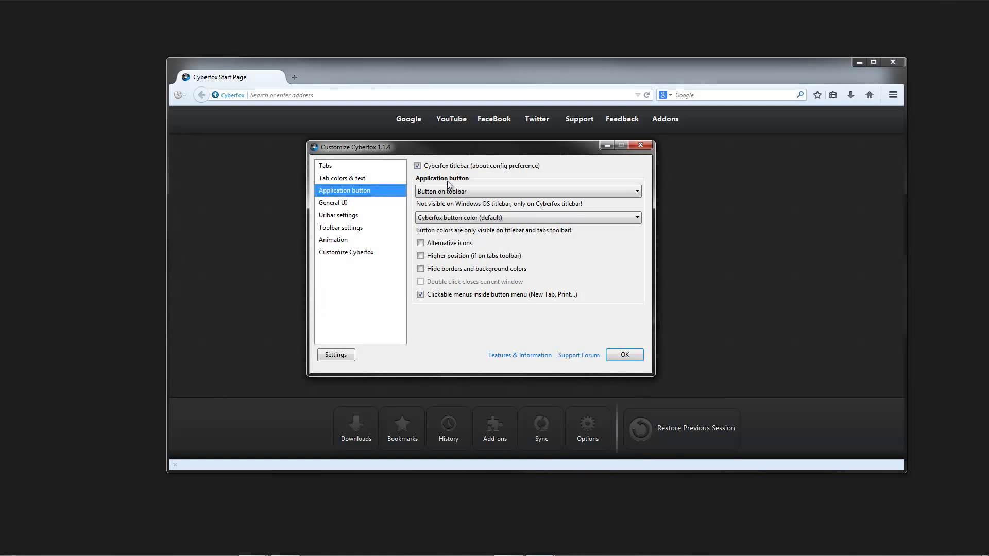
pyautogui.click(455, 193)
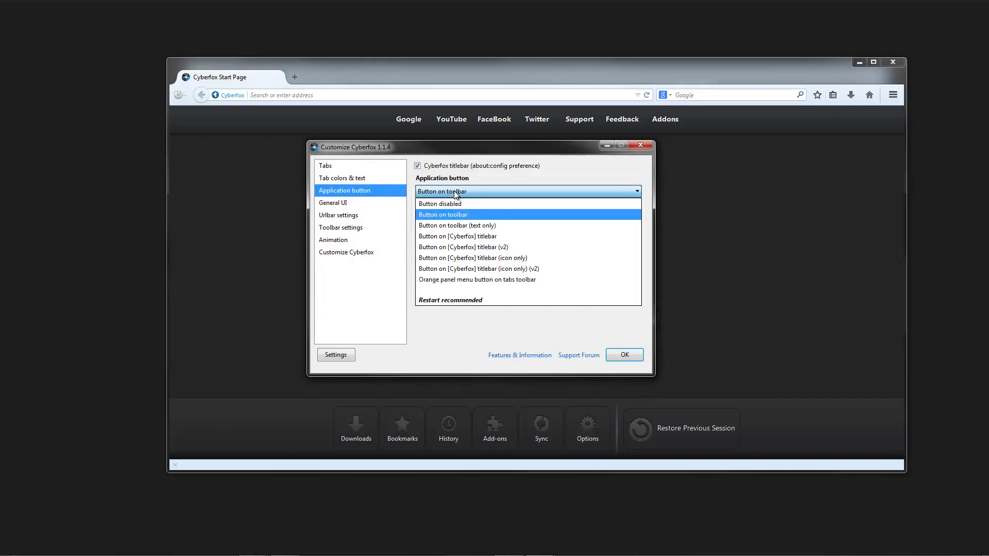
pyautogui.click(468, 237)
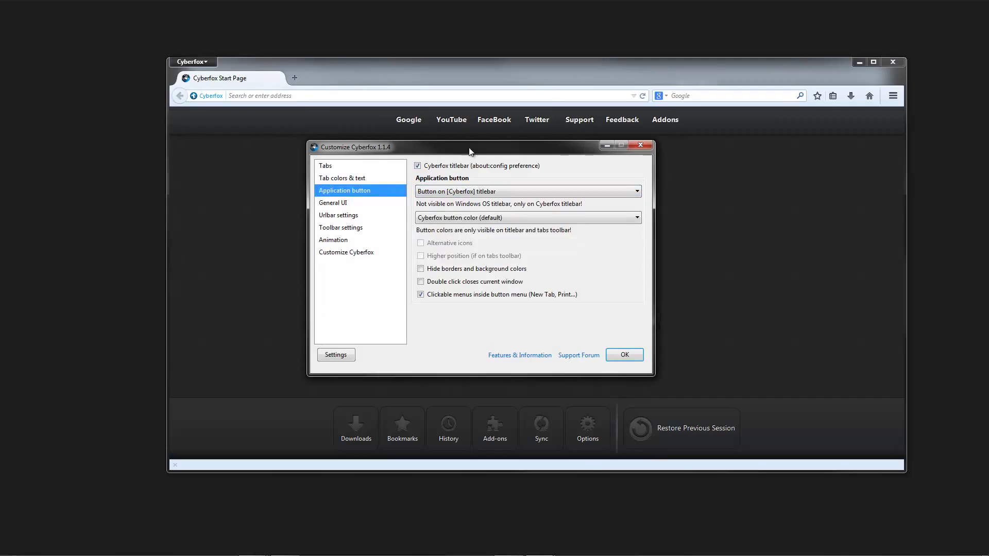
# Step: Make the application button dark orange and check its menu
pyautogui.moveTo(470, 151); pyautogui.dragTo(512, 151)
pyautogui.click(495, 217)
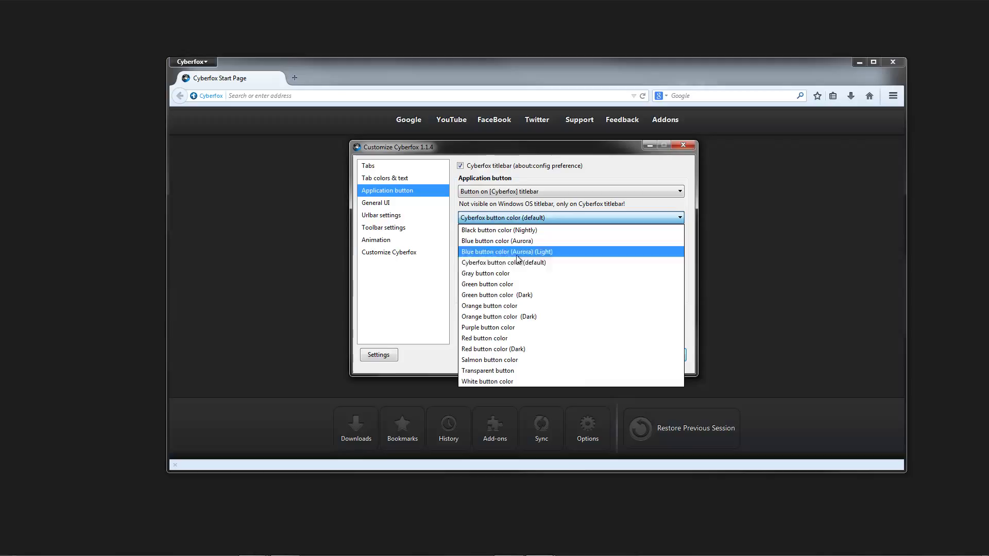
pyautogui.click(511, 318)
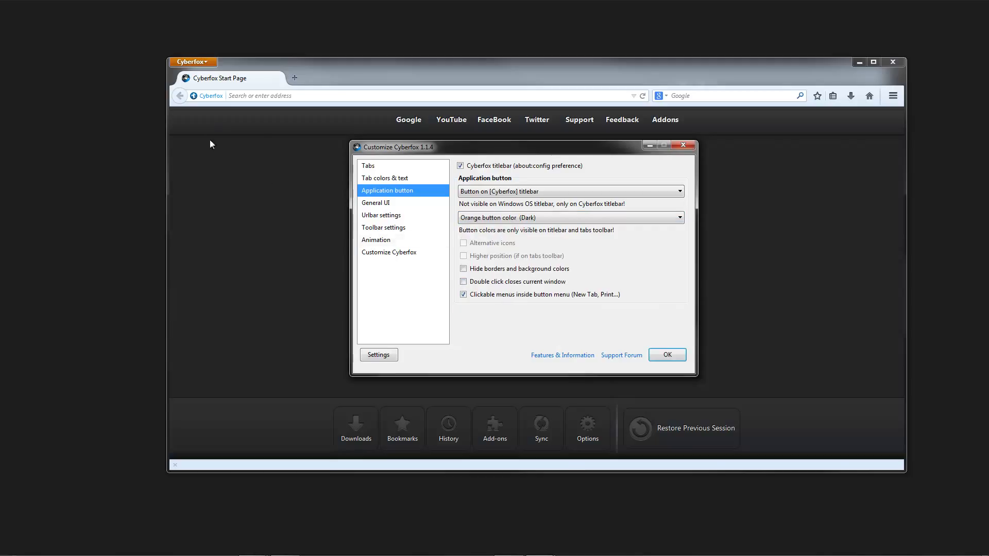
pyautogui.click(208, 66)
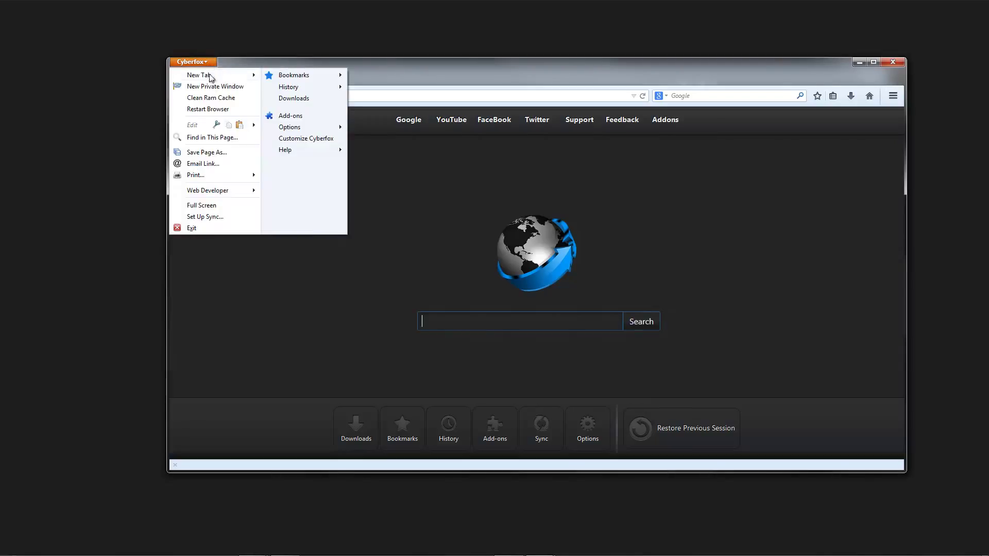
pyautogui.click(209, 66)
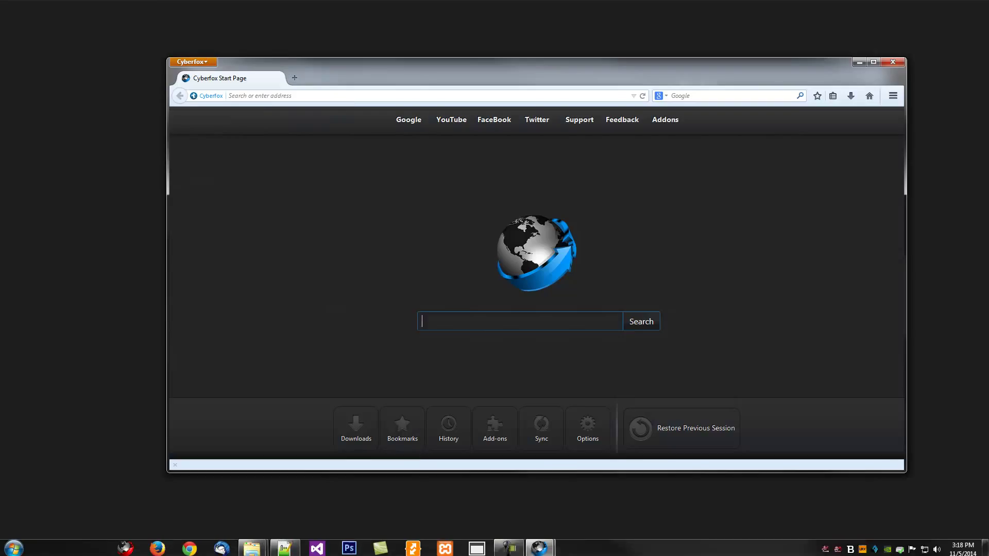
# Step: Change the button colour to Salmon button color and apply the setting
pyautogui.moveTo(540, 545)
pyautogui.click(566, 506)
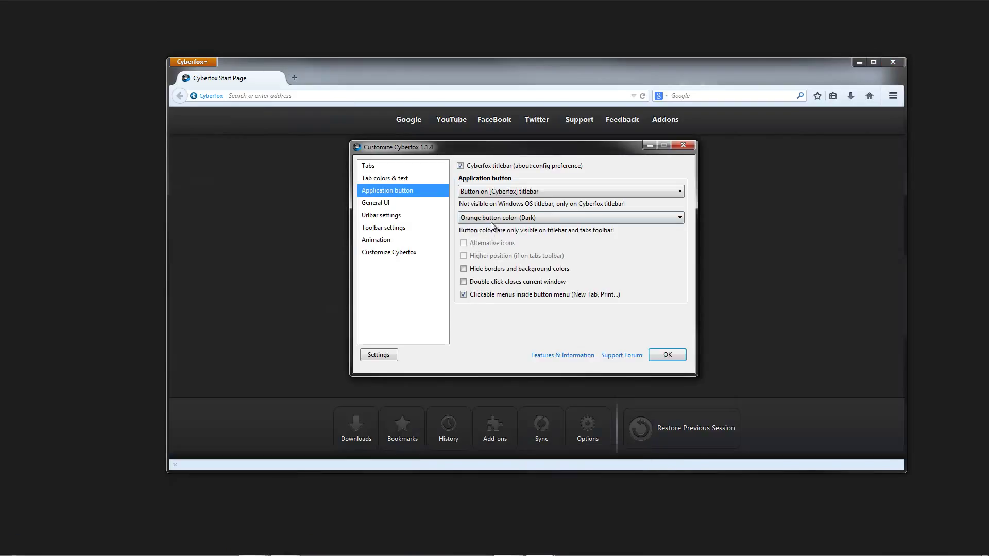
pyautogui.click(515, 217)
pyautogui.click(514, 359)
pyautogui.click(664, 354)
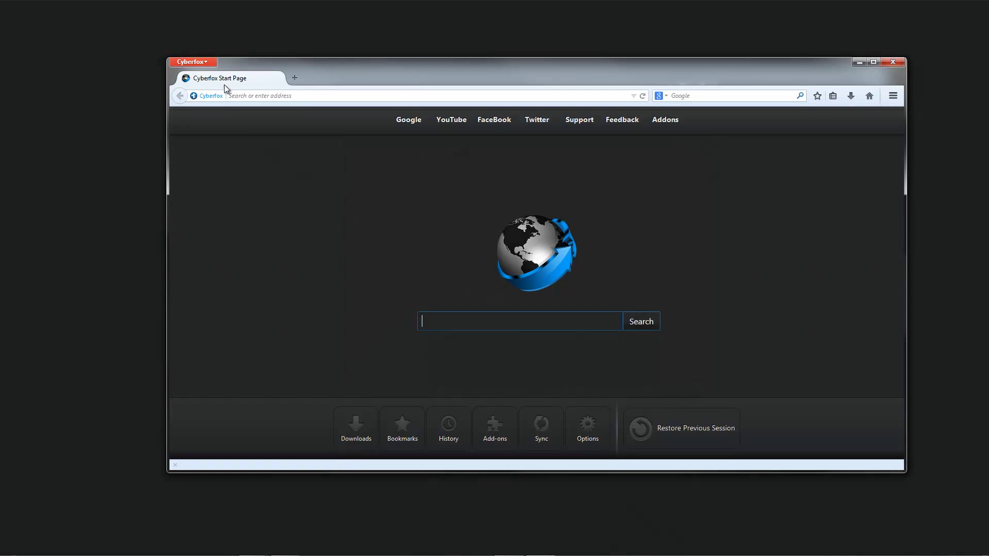
# Step: Check the recoloured button's main menu, then close Cyberfox
pyautogui.click(196, 63)
pyautogui.click(325, 69)
pyautogui.moveTo(347, 68); pyautogui.dragTo(353, 76)
pyautogui.click(899, 69)
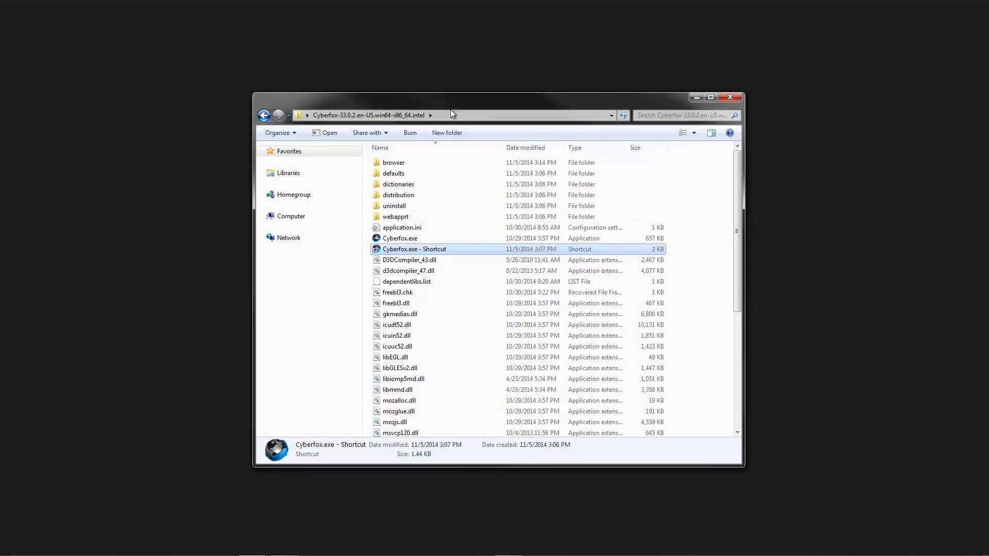
# Step: Open the browser subfolder and select CTRpreferences.txt
pyautogui.doubleClick(390, 157)
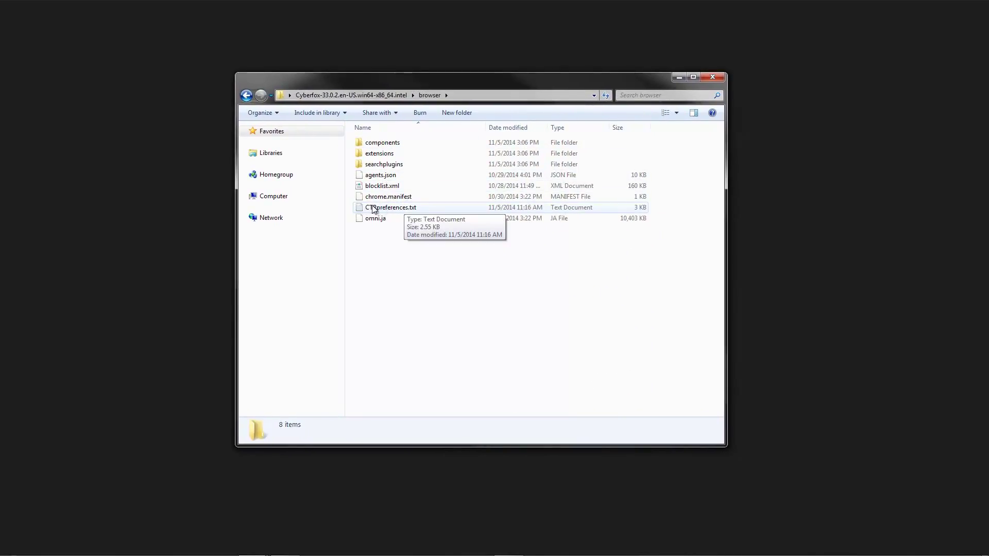
pyautogui.click(411, 210)
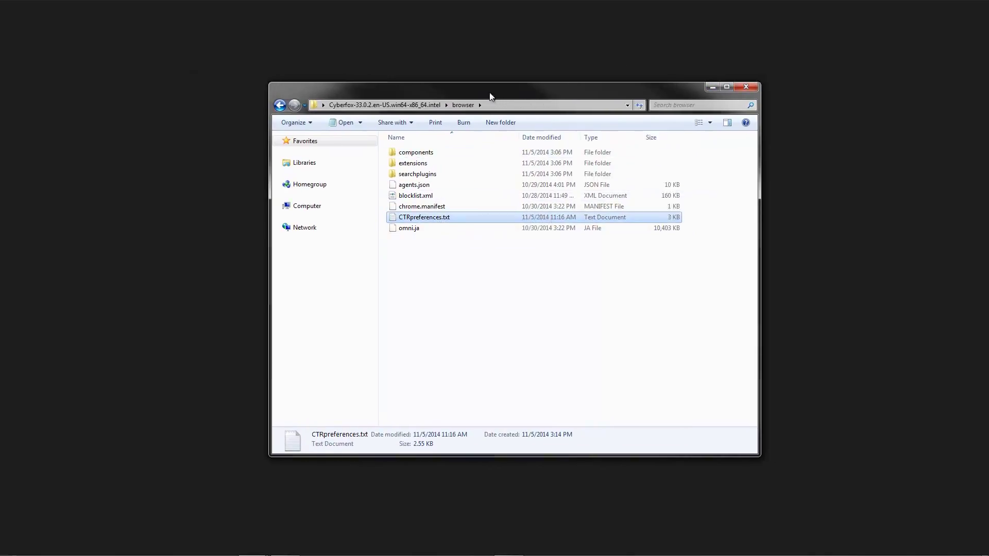
pyautogui.click(755, 128)
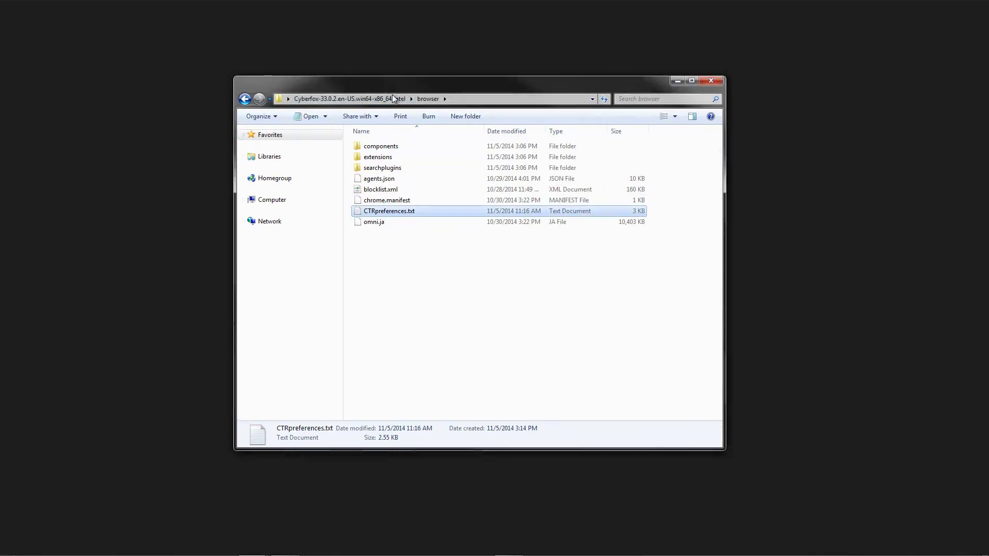
pyautogui.click(399, 86)
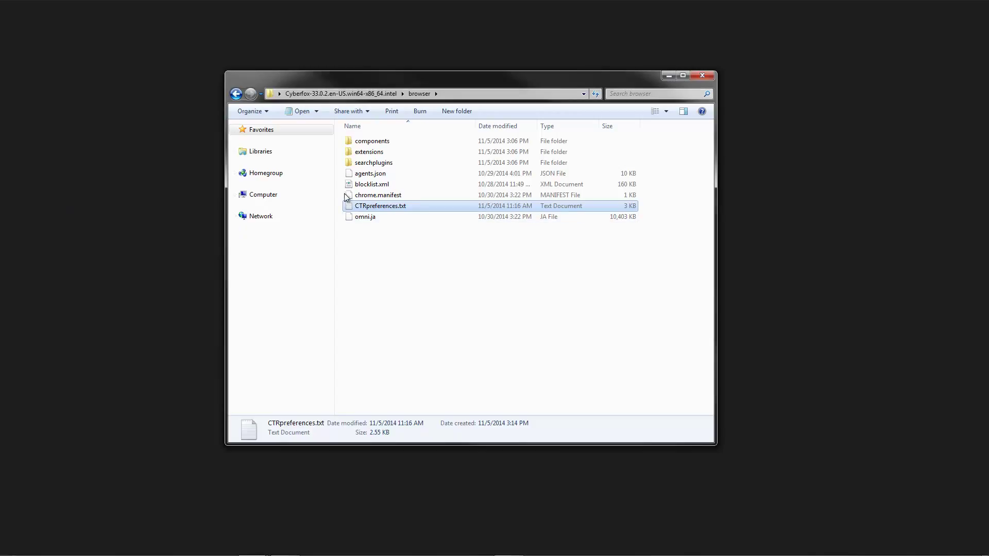
pyautogui.moveTo(391, 78)
pyautogui.mouseDown()
pyautogui.moveTo(376, 75)
pyautogui.moveTo(391, 73)
pyautogui.mouseUp()
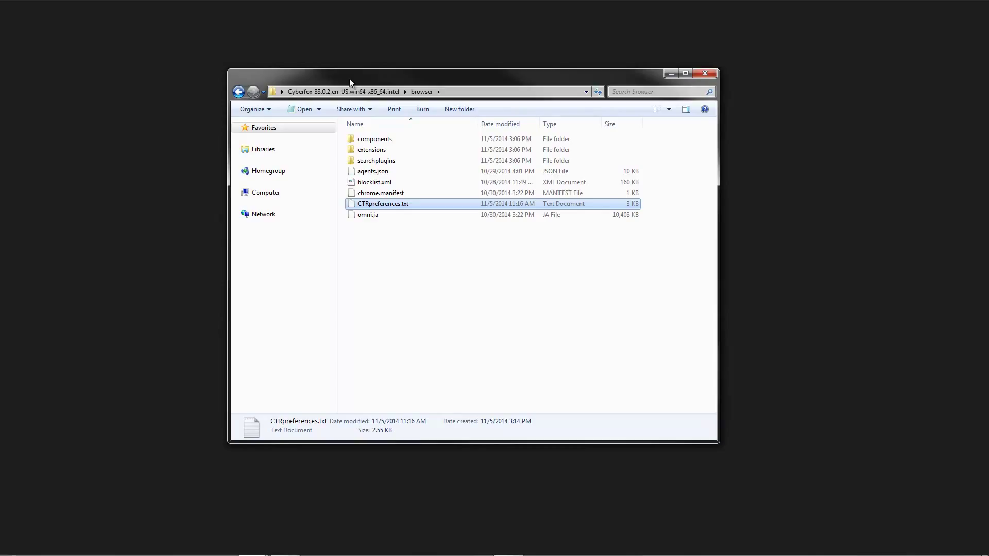